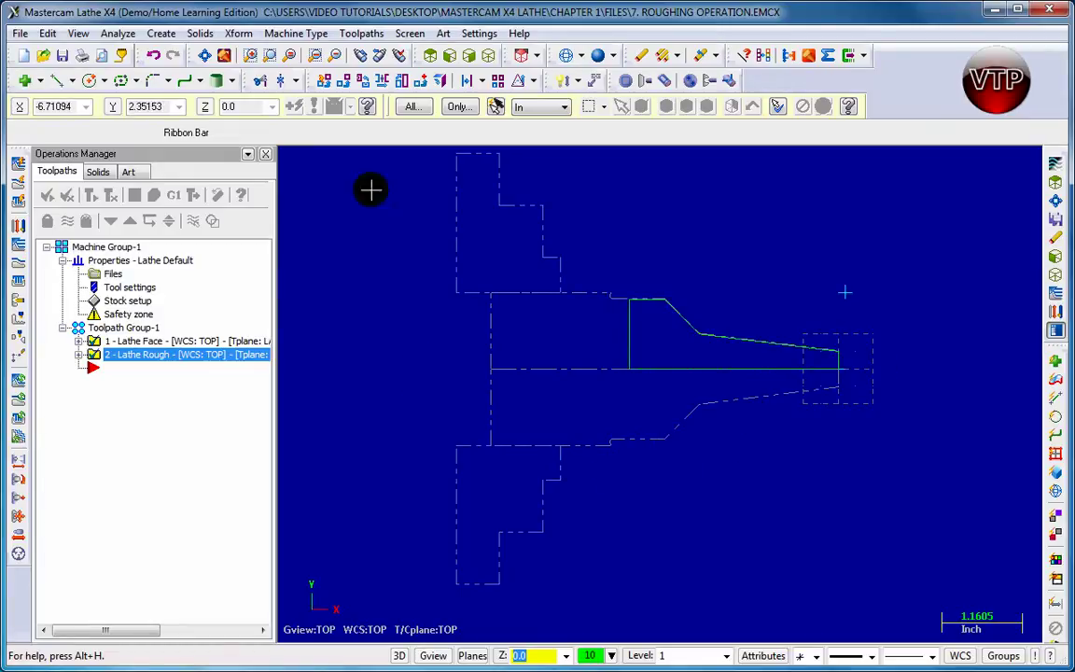
Start a lathe Finish toolpath and reuse the last chained contour along the part's upper profile as its geometry
{"action": "left_click", "coordinate": [366, 34]}
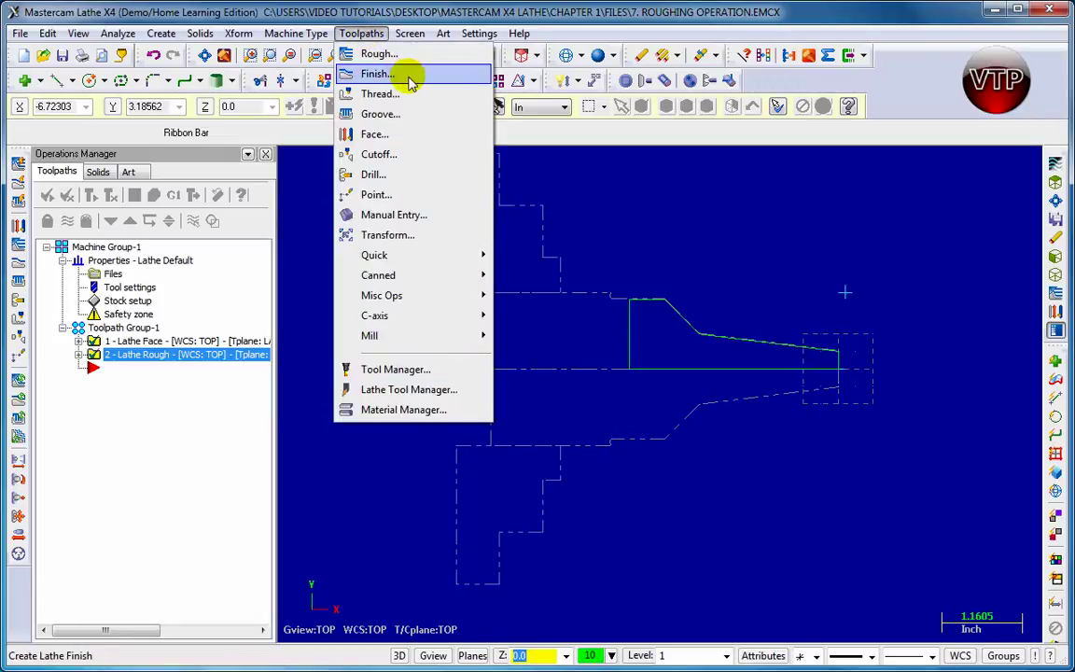
{"action": "left_click", "coordinate": [19, 267]}
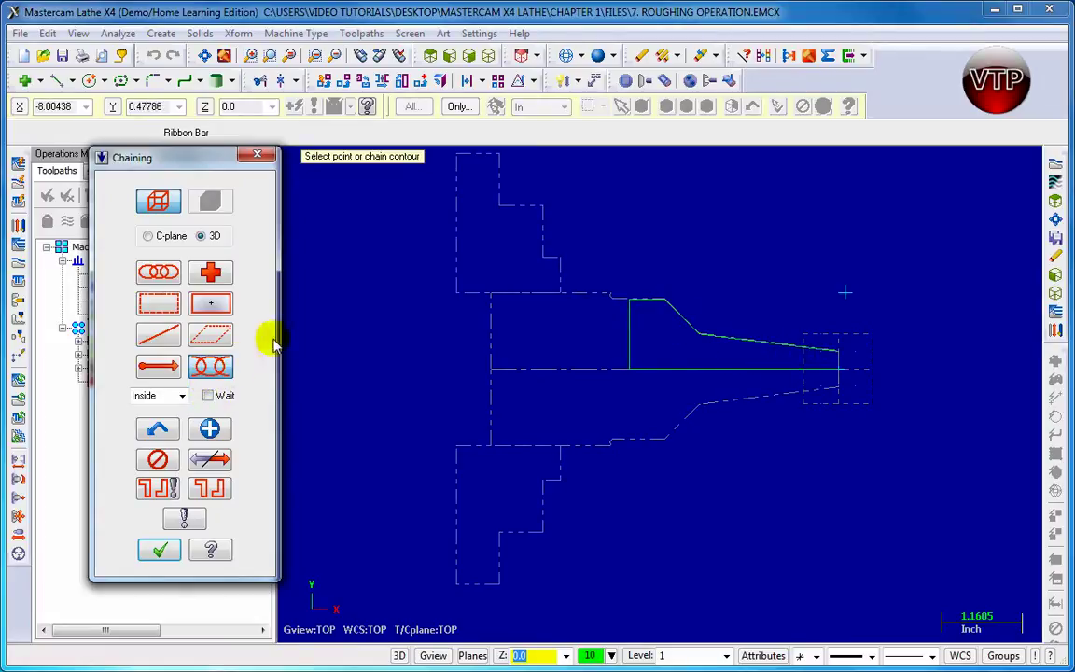
{"action": "left_click", "coordinate": [160, 434]}
{"action": "left_click", "coordinate": [156, 457]}
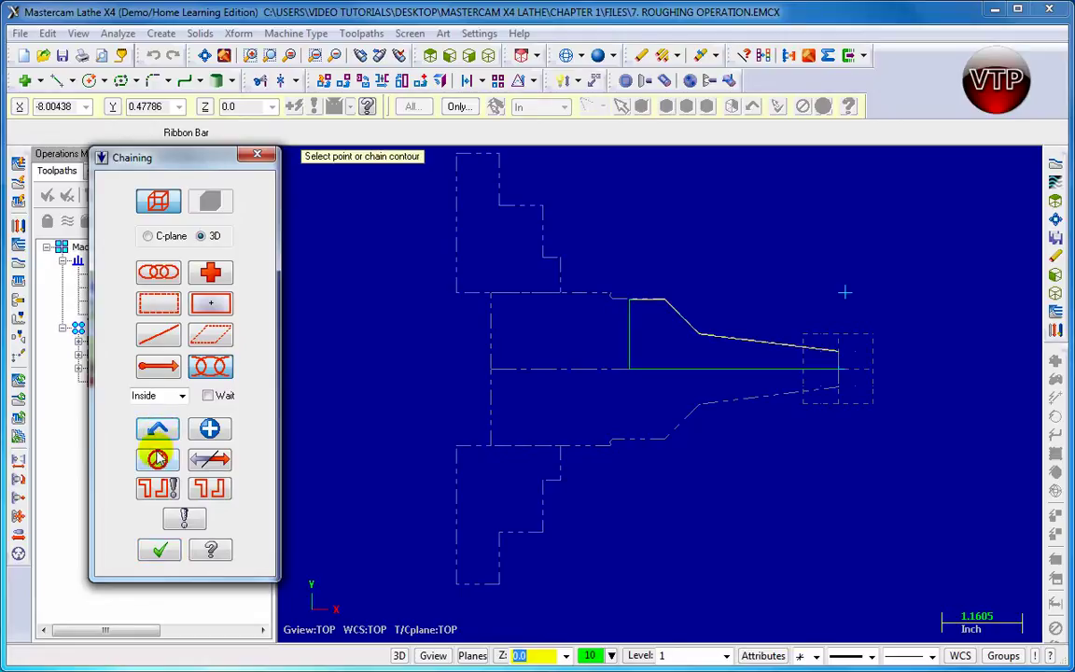
{"action": "left_click", "coordinate": [658, 322]}
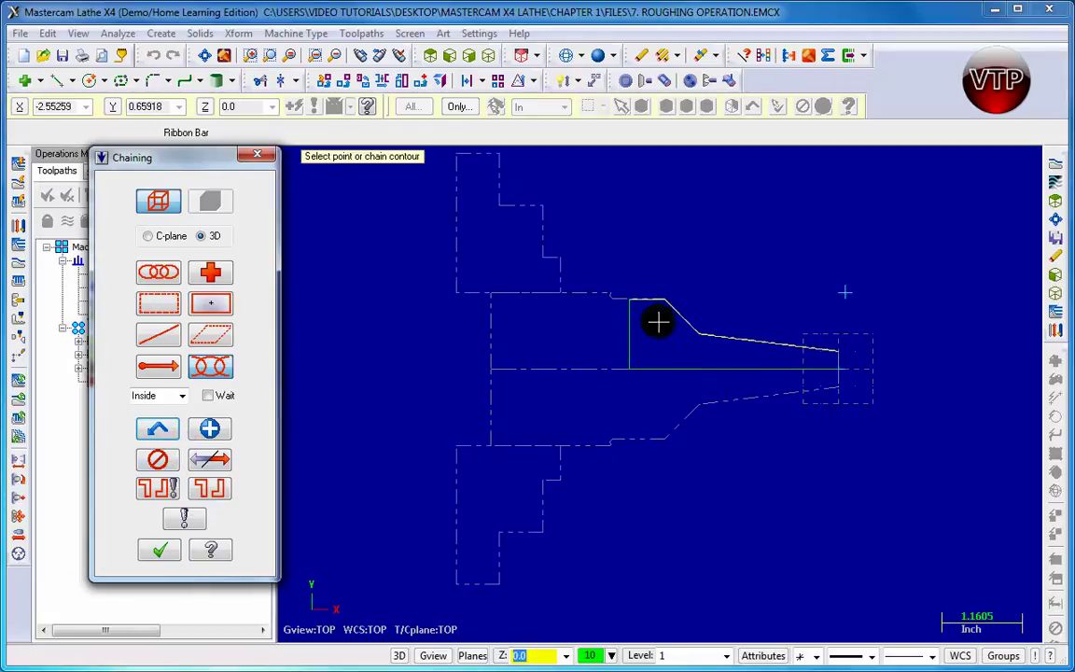
{"action": "scroll", "coordinate": [735, 338], "scroll_direction": "up", "scroll_amount": 4}
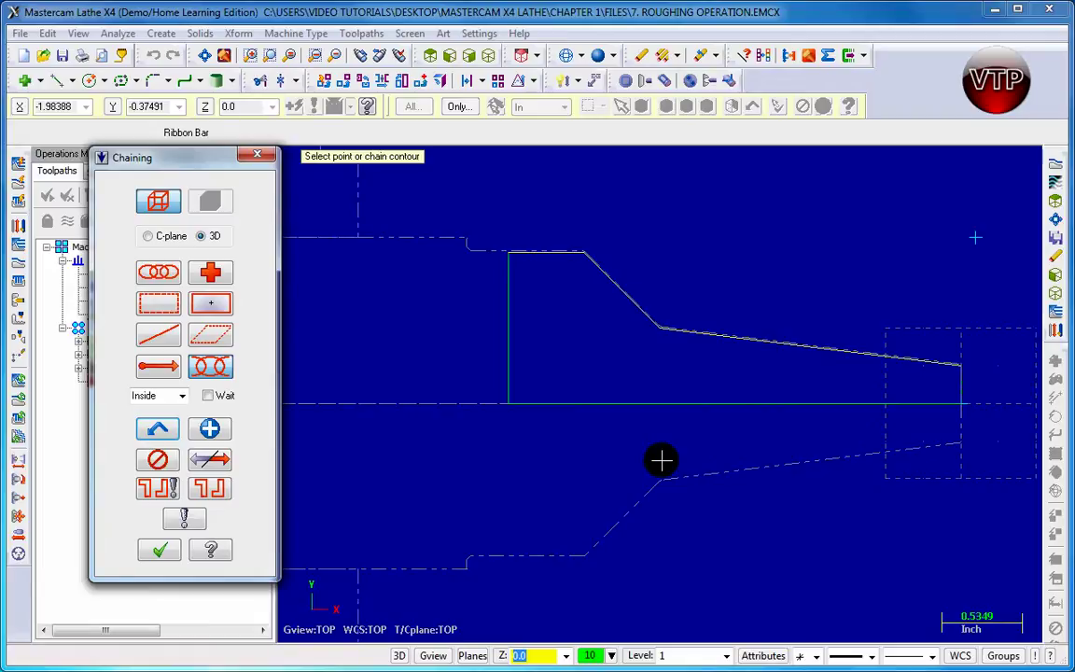
{"action": "scroll", "coordinate": [643, 375], "scroll_direction": "up", "scroll_amount": 1}
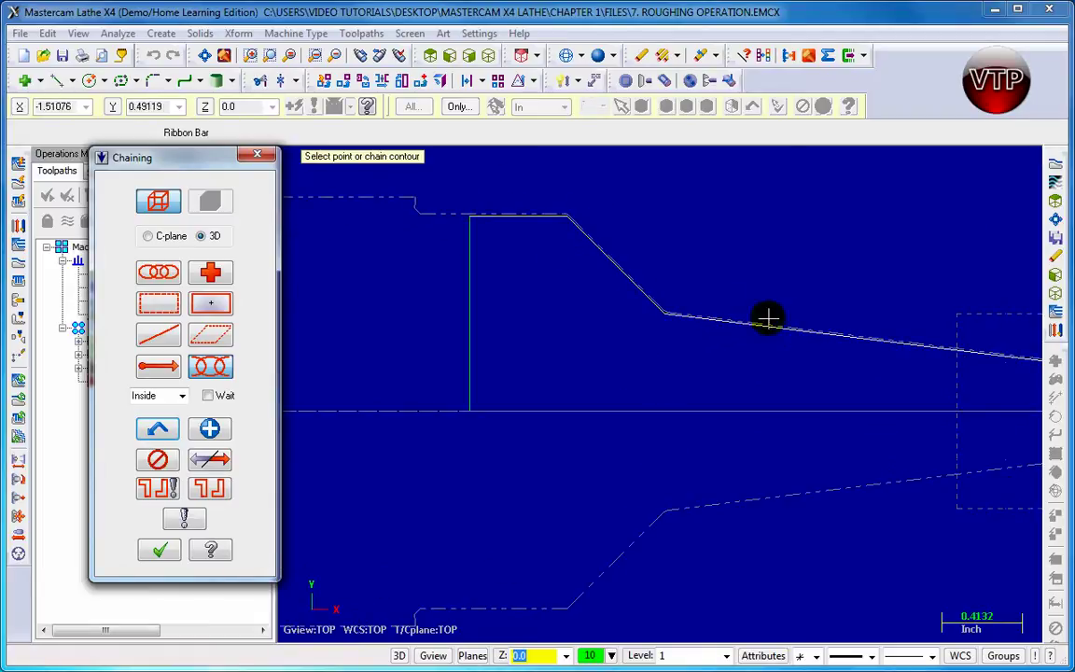
{"action": "scroll", "coordinate": [942, 410], "scroll_direction": "down", "scroll_amount": 1}
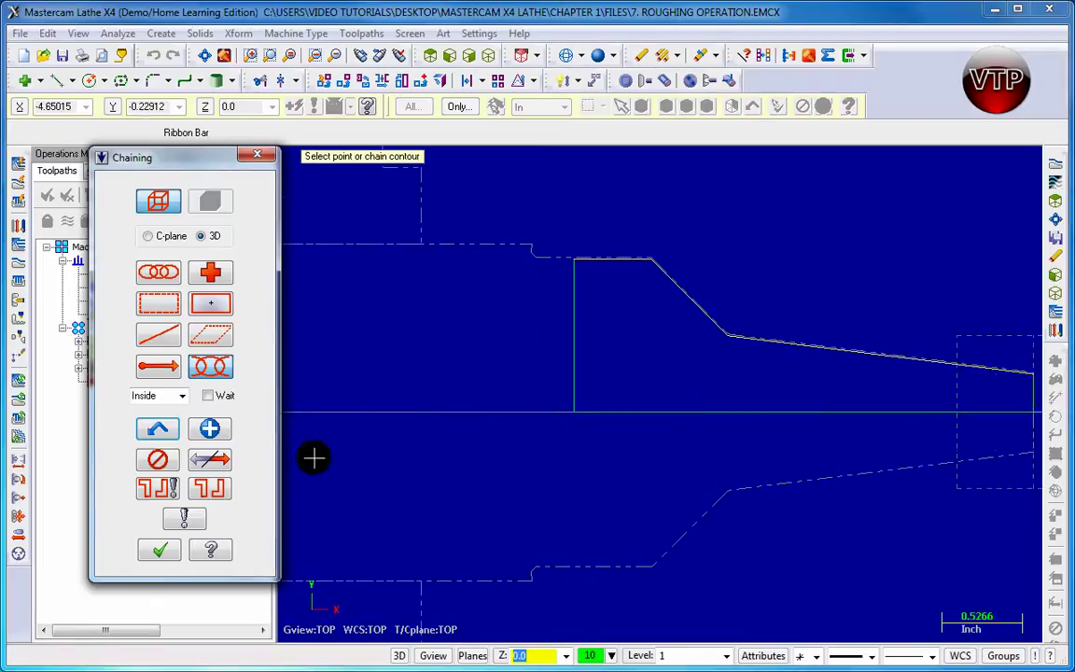
{"action": "left_click", "coordinate": [157, 552]}
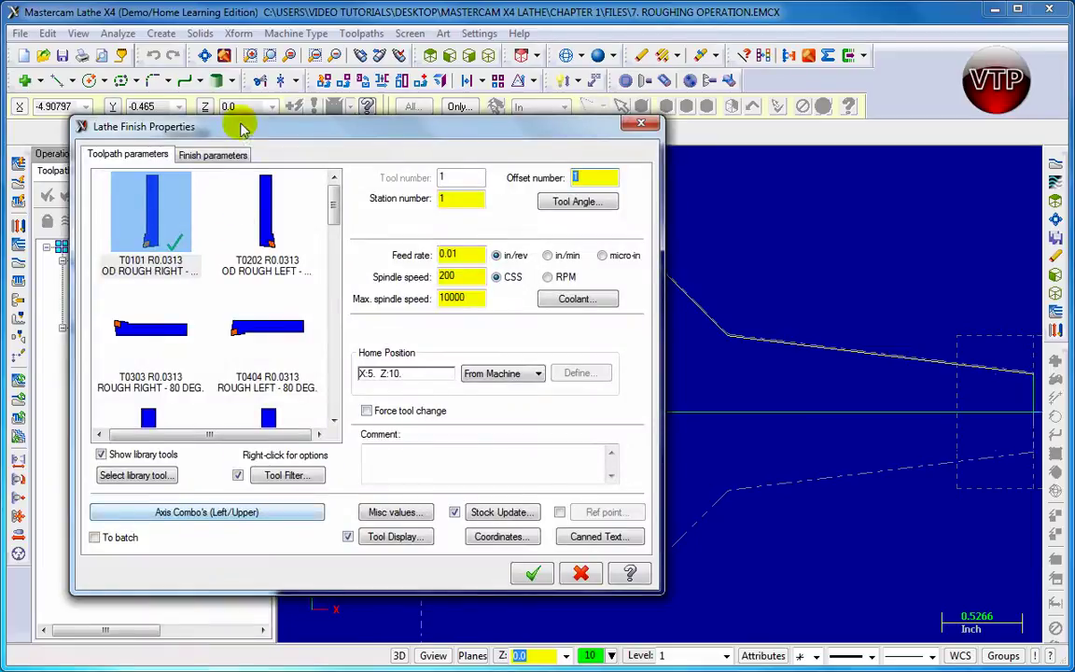
Select library tool T2121 OD FINISH RIGHT - 35 DEG. for the finish toolpath and enter the comment "finish operation"
{"action": "left_click_drag", "start_coordinate": [241, 128], "coordinate": [285, 124]}
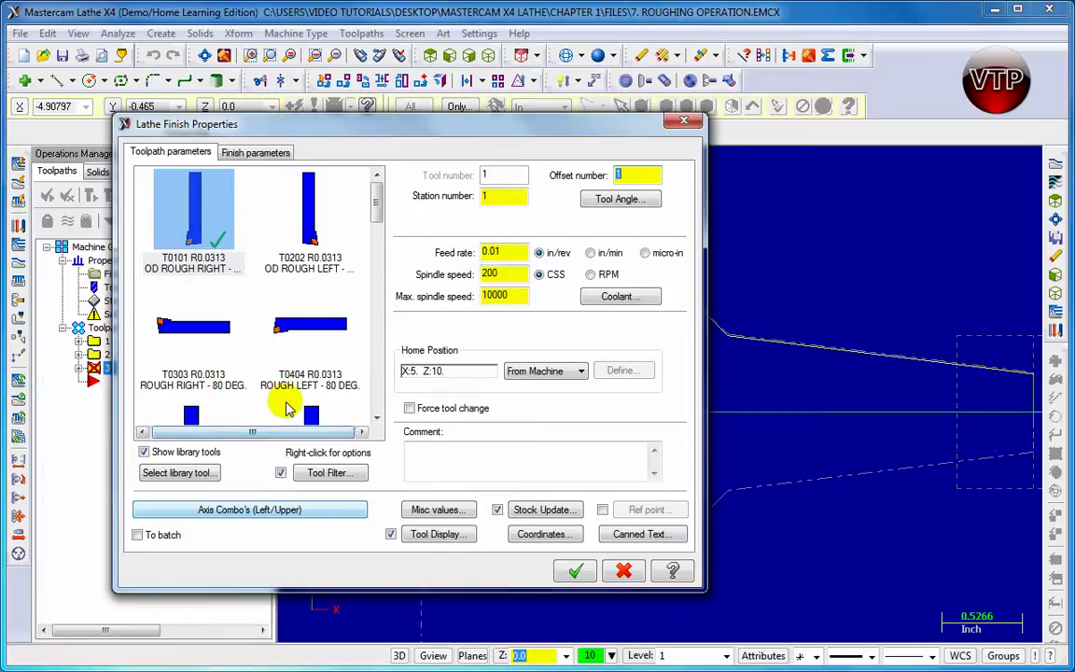
{"action": "left_click_drag", "start_coordinate": [377, 192], "coordinate": [378, 250]}
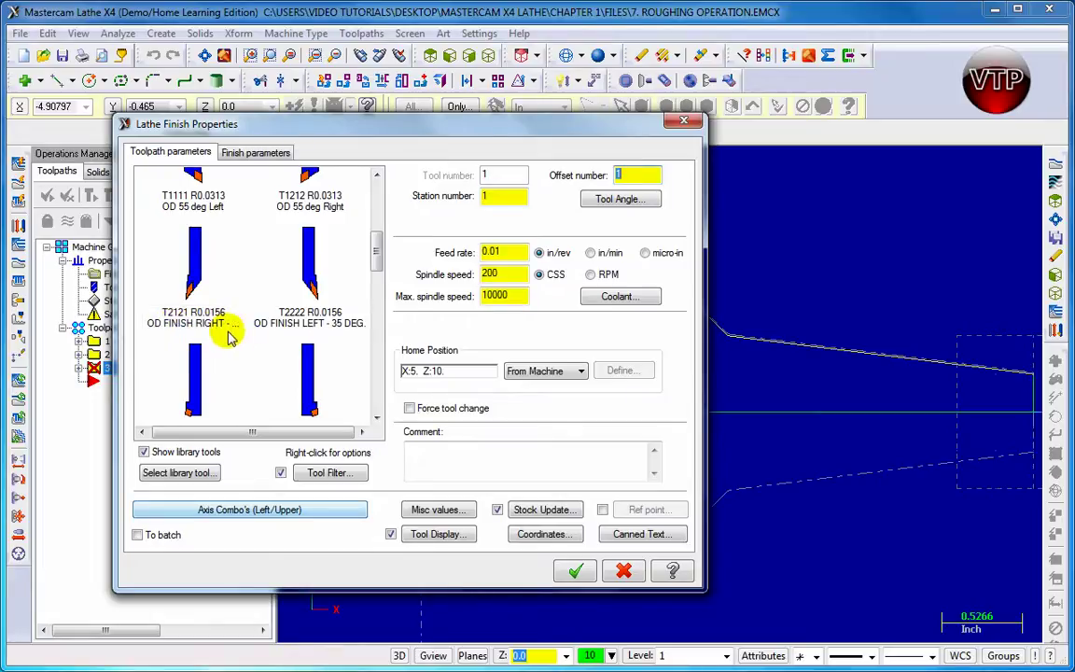
{"action": "left_click", "coordinate": [187, 311]}
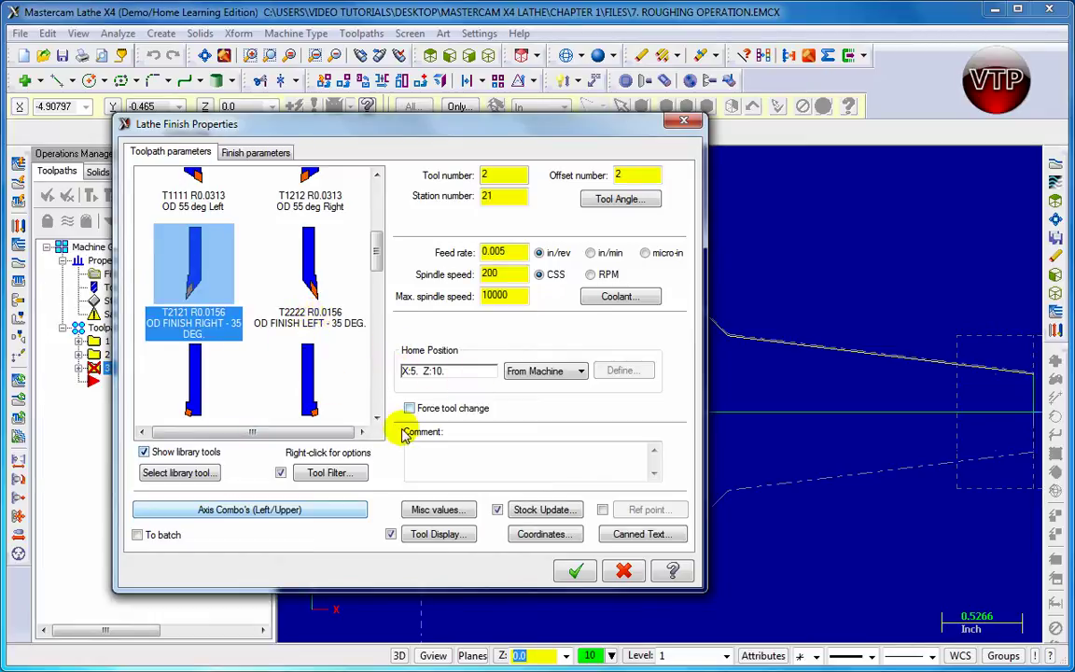
{"action": "left_click", "coordinate": [205, 341]}
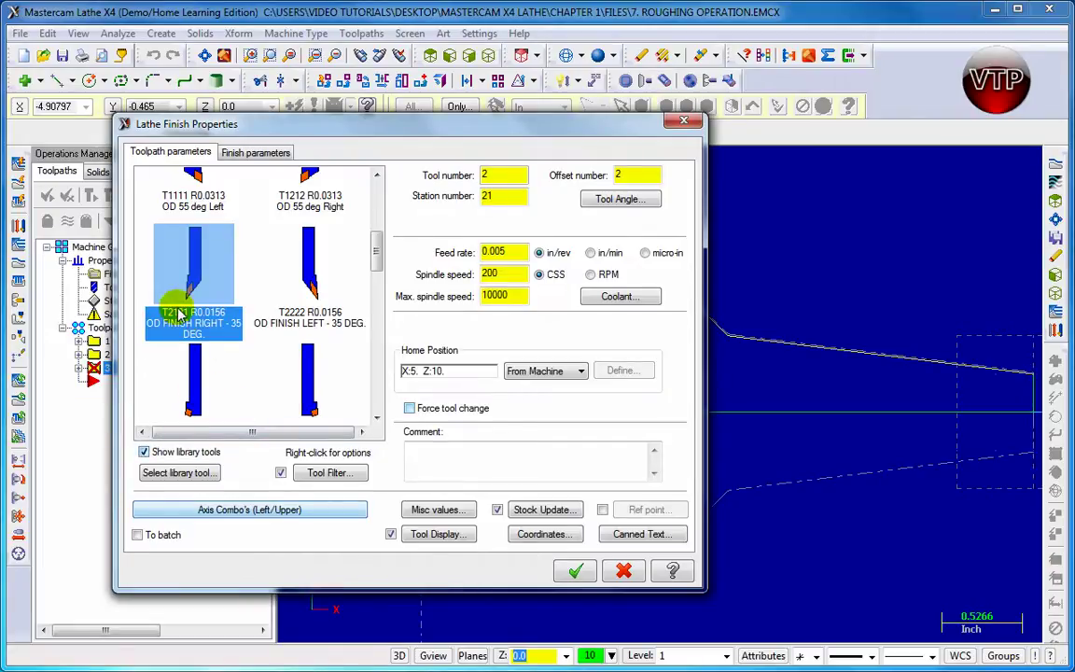
{"action": "left_click", "coordinate": [464, 461]}
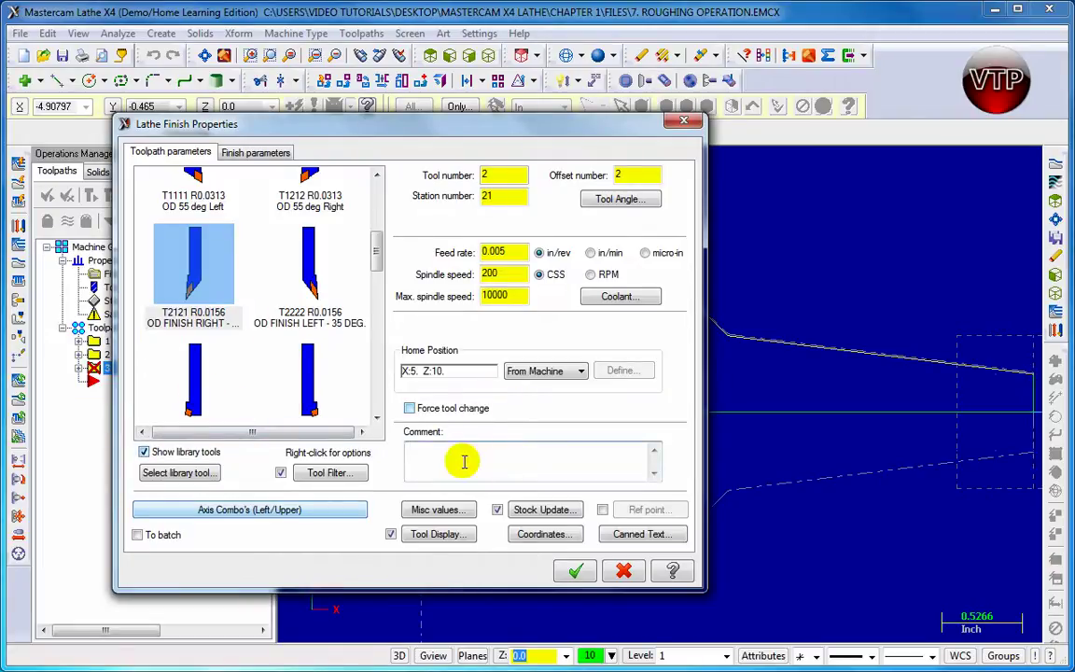
{"action": "type", "text": "finish operation"}
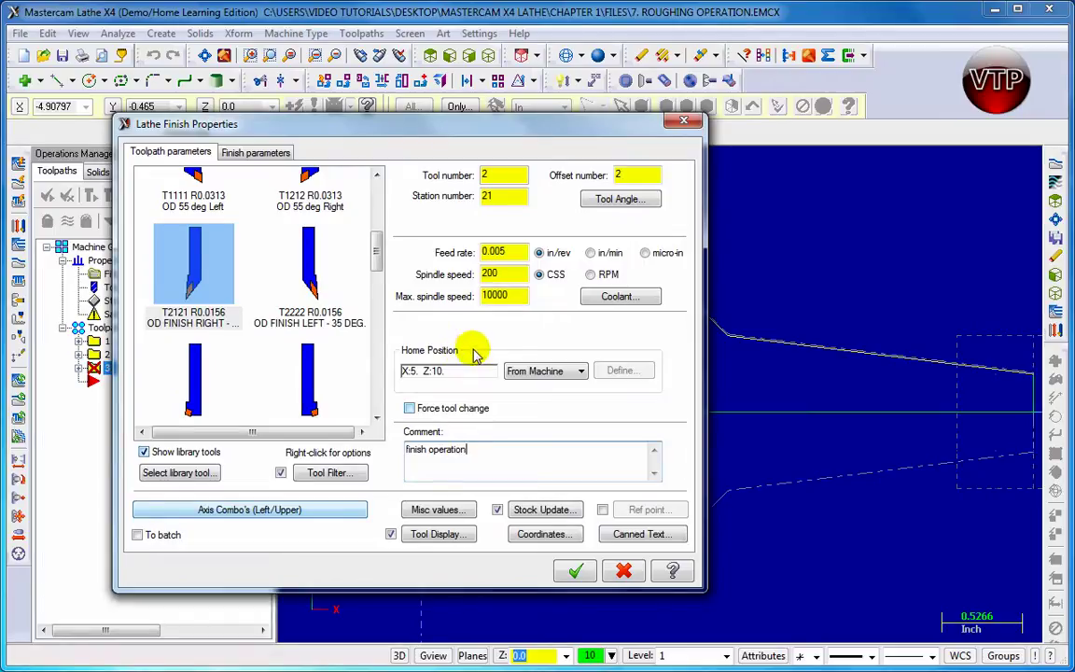
Enable Corner Break in the finish parameters and accept radius corners with a 0.005 radius
{"action": "left_click", "coordinate": [254, 152]}
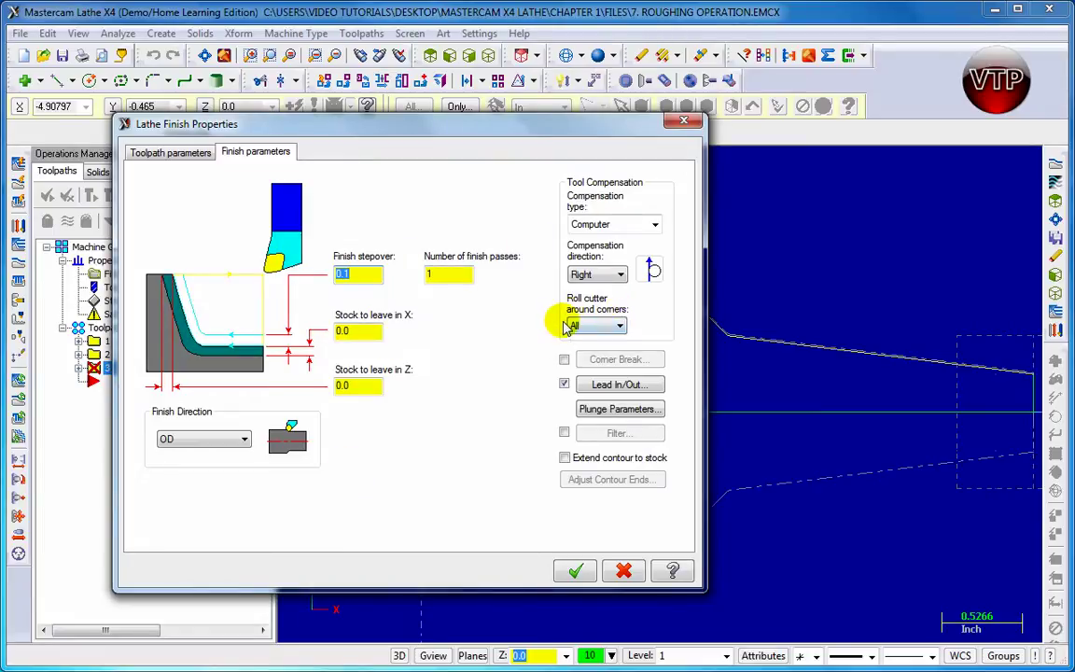
{"action": "left_click", "coordinate": [563, 361]}
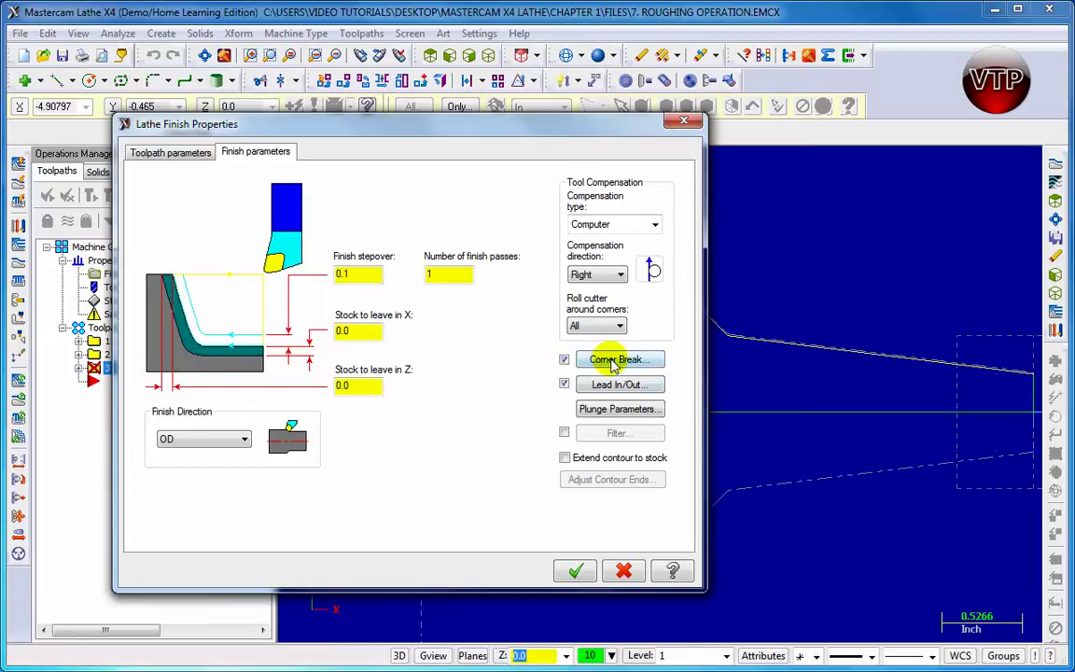
{"action": "left_click", "coordinate": [602, 361]}
{"action": "left_click_drag", "start_coordinate": [149, 151], "coordinate": [192, 149]}
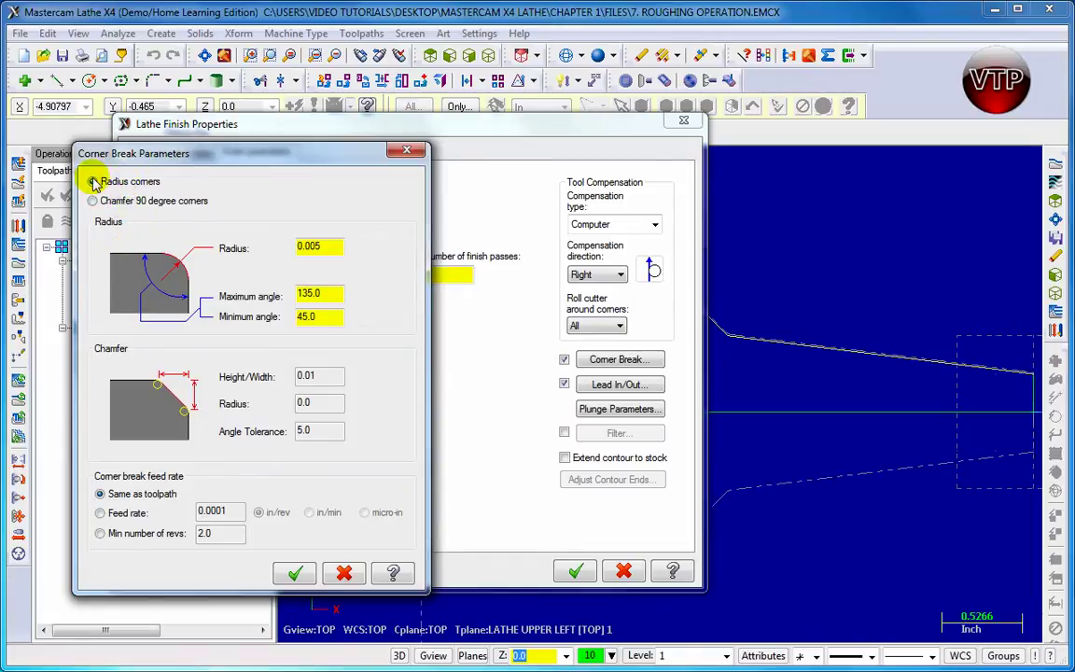
{"action": "left_click", "coordinate": [293, 573]}
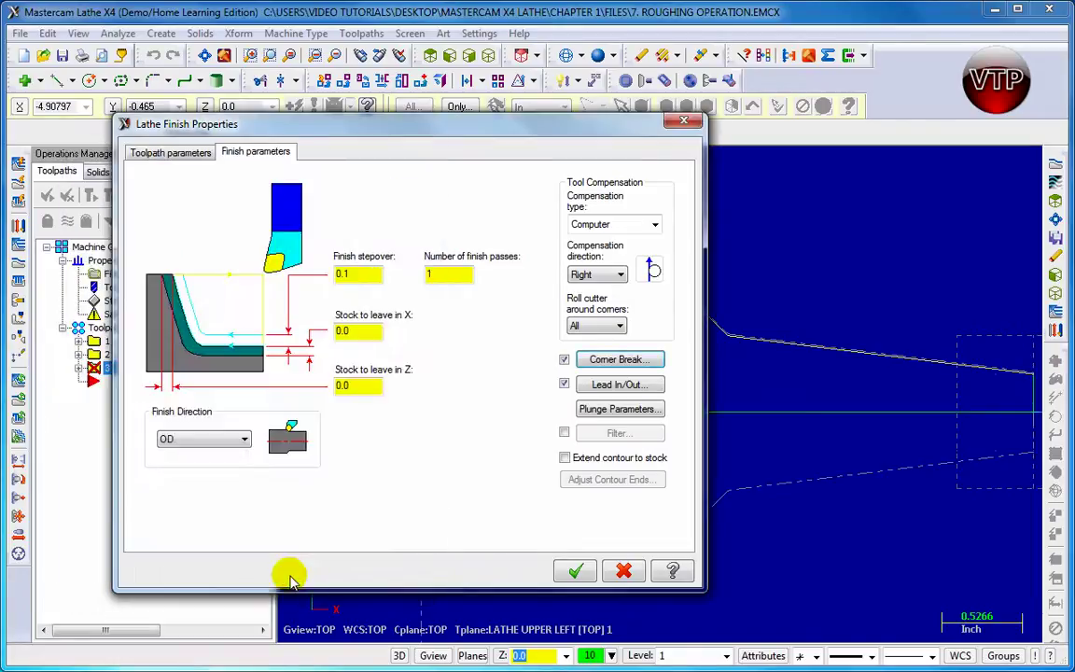
Set the lead-in entry vector to Tangent and extend the end of the contour by 0.25 on the lead-out
{"action": "left_click", "coordinate": [602, 385]}
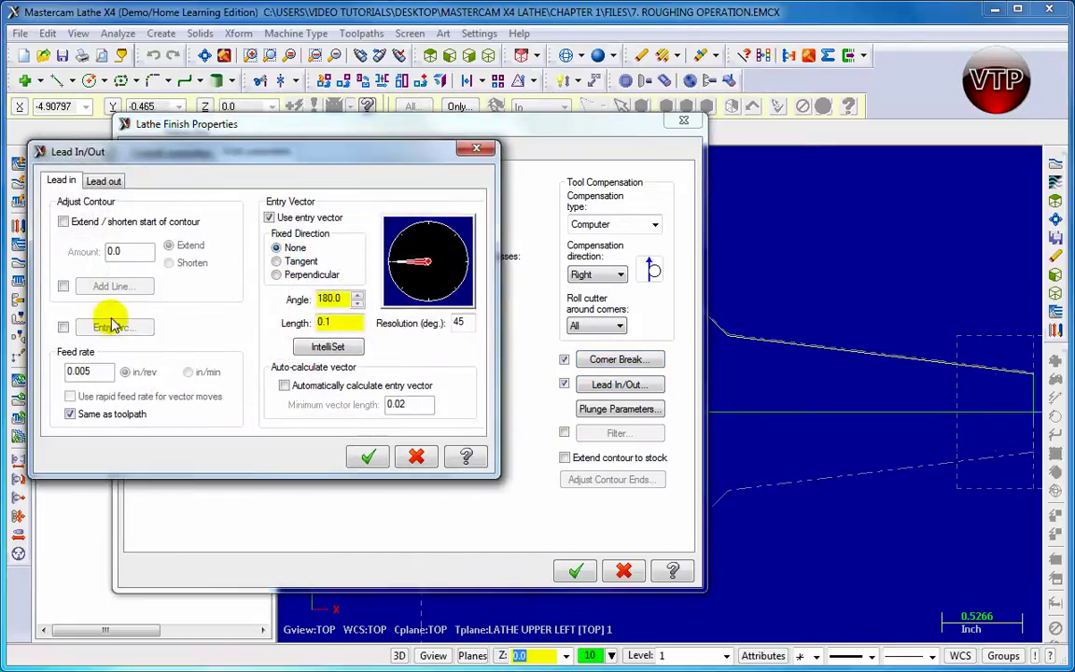
{"action": "left_click", "coordinate": [297, 262]}
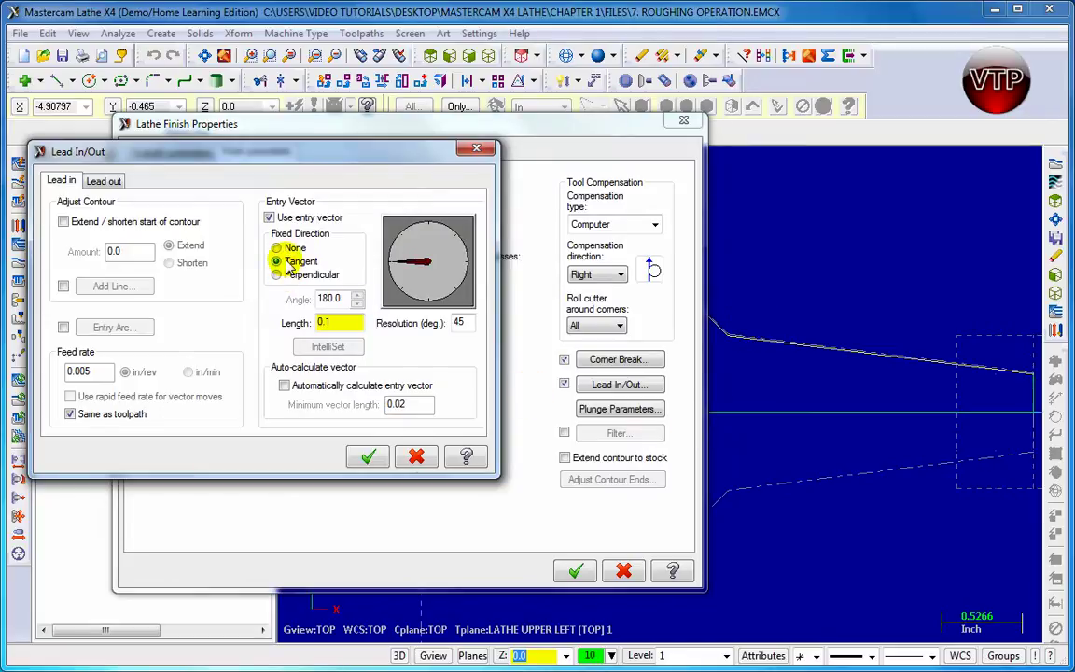
{"action": "left_click", "coordinate": [101, 179]}
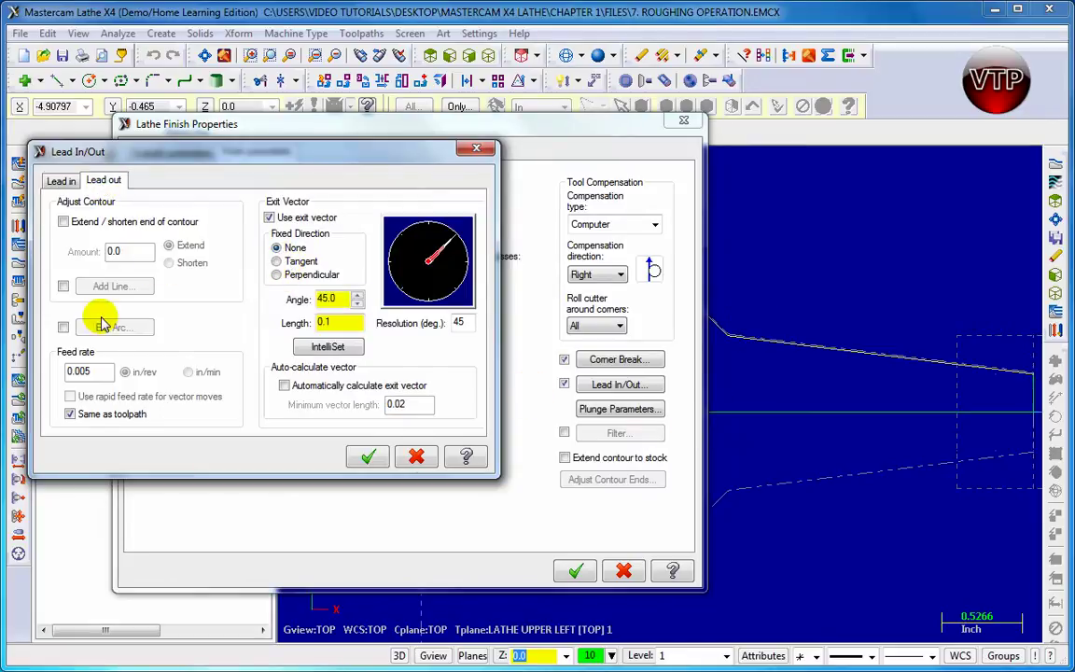
{"action": "left_click", "coordinate": [63, 221]}
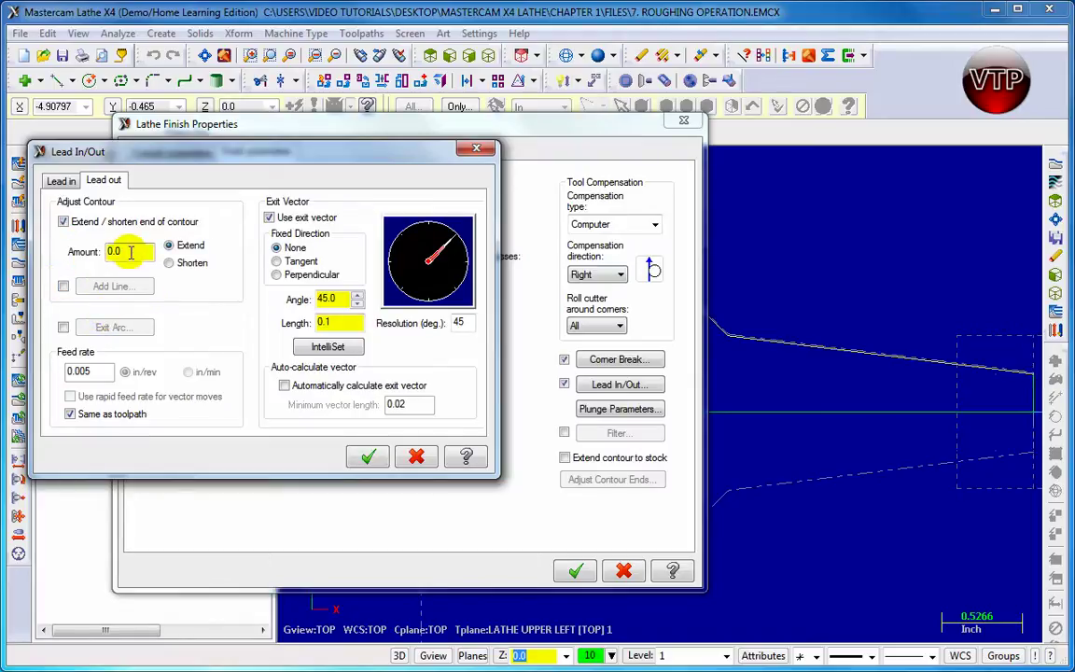
{"action": "left_click", "coordinate": [86, 252]}
{"action": "type", "text": ".25"}
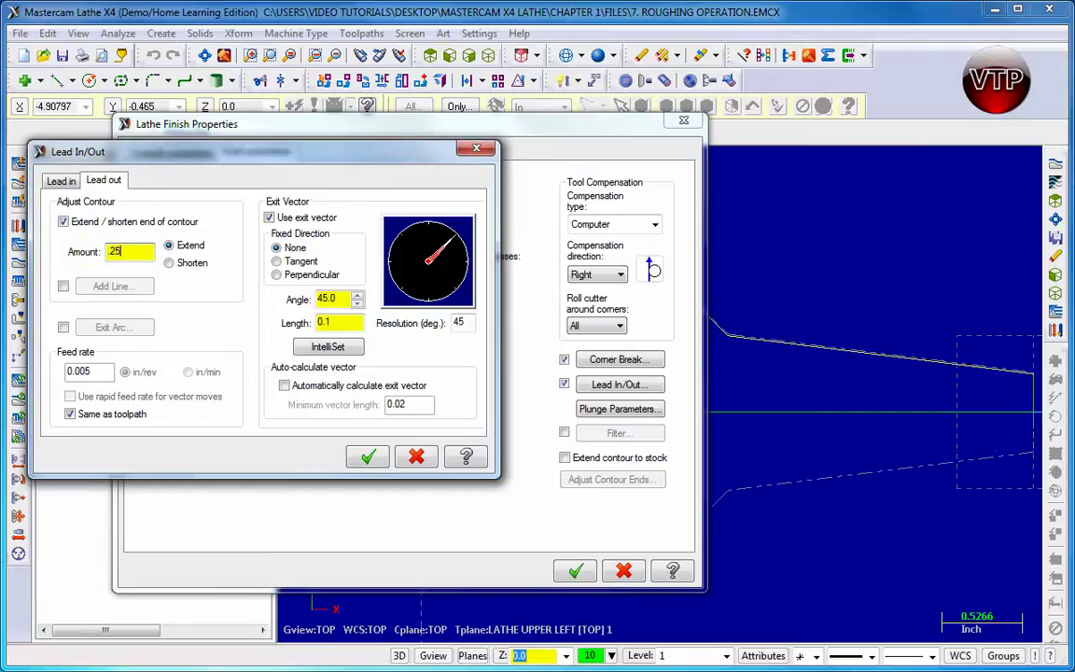
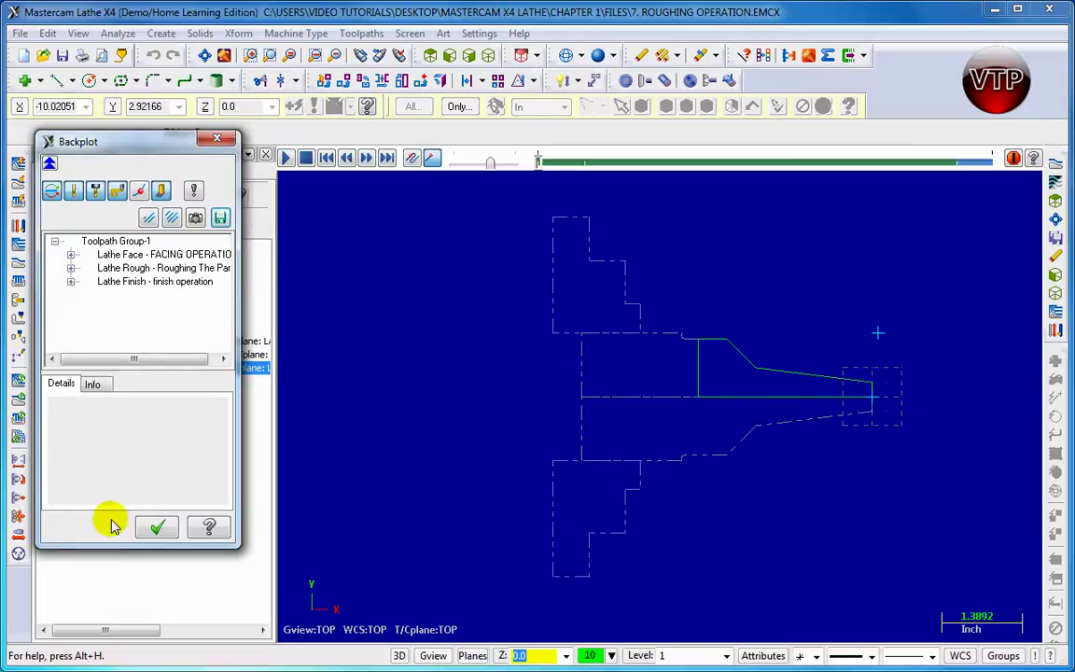
Close the backplot and run a solid verification of the facing, roughing and finishing operations in isometric view, adjusting the simulation speed
{"action": "left_click", "coordinate": [158, 530]}
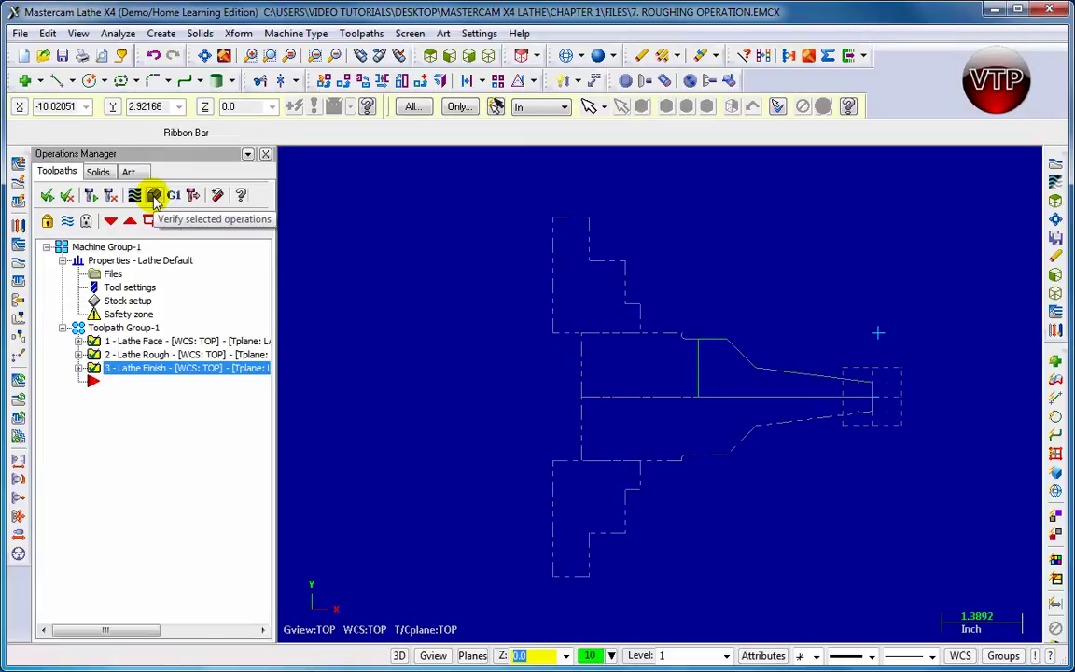
{"action": "left_click", "coordinate": [155, 198]}
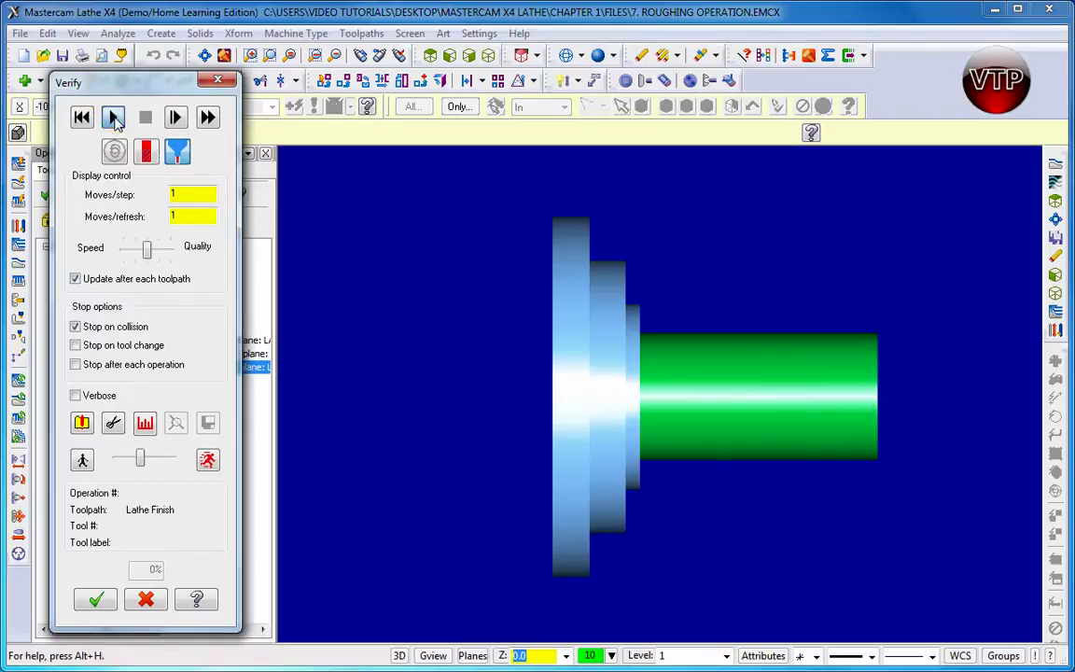
{"action": "left_click", "coordinate": [114, 115]}
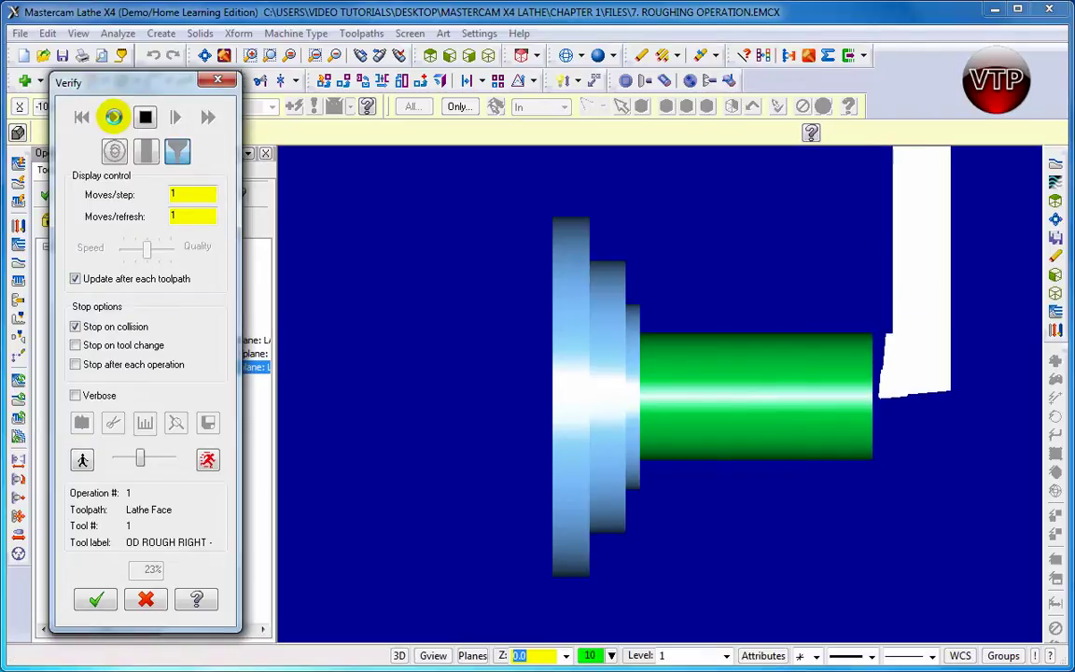
{"action": "left_click", "coordinate": [489, 56]}
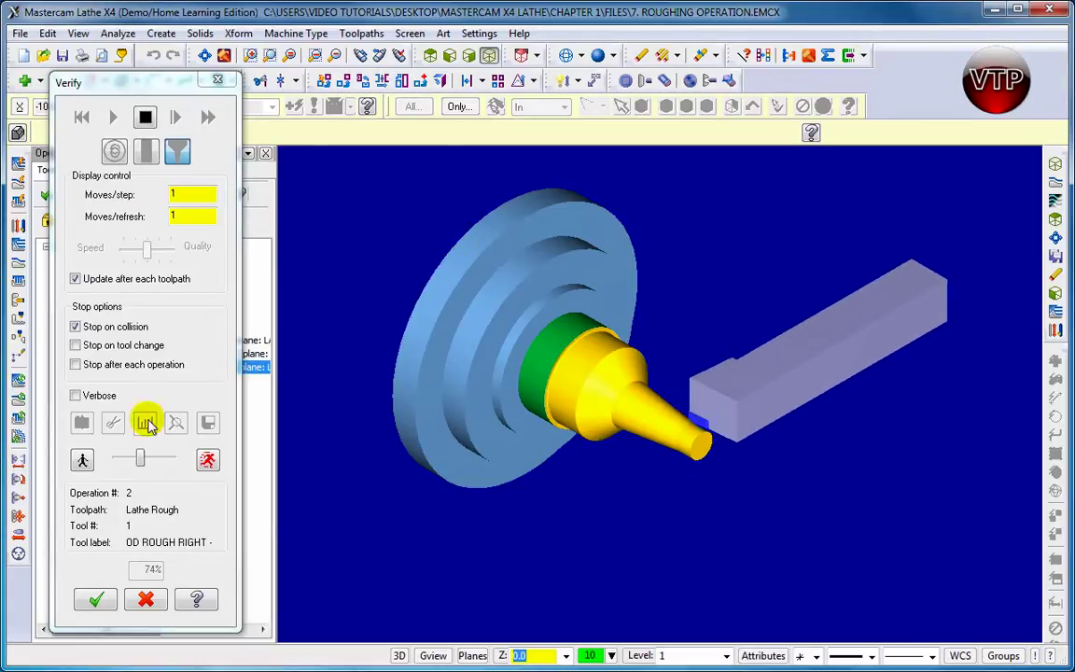
{"action": "left_click_drag", "start_coordinate": [140, 458], "coordinate": [146, 457]}
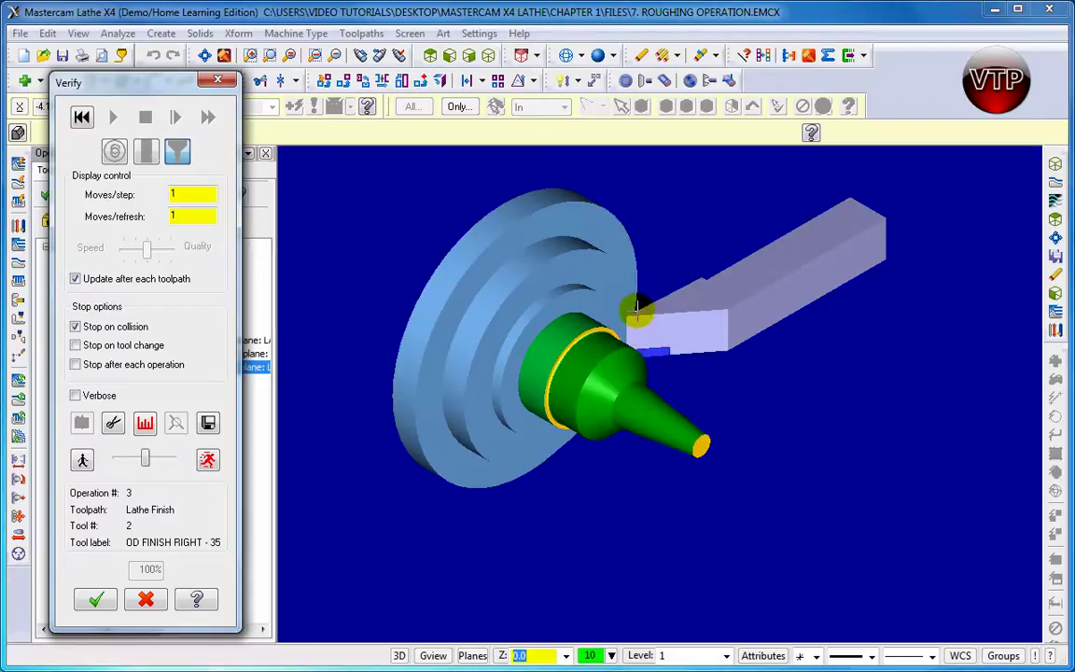
{"action": "left_click", "coordinate": [97, 602]}
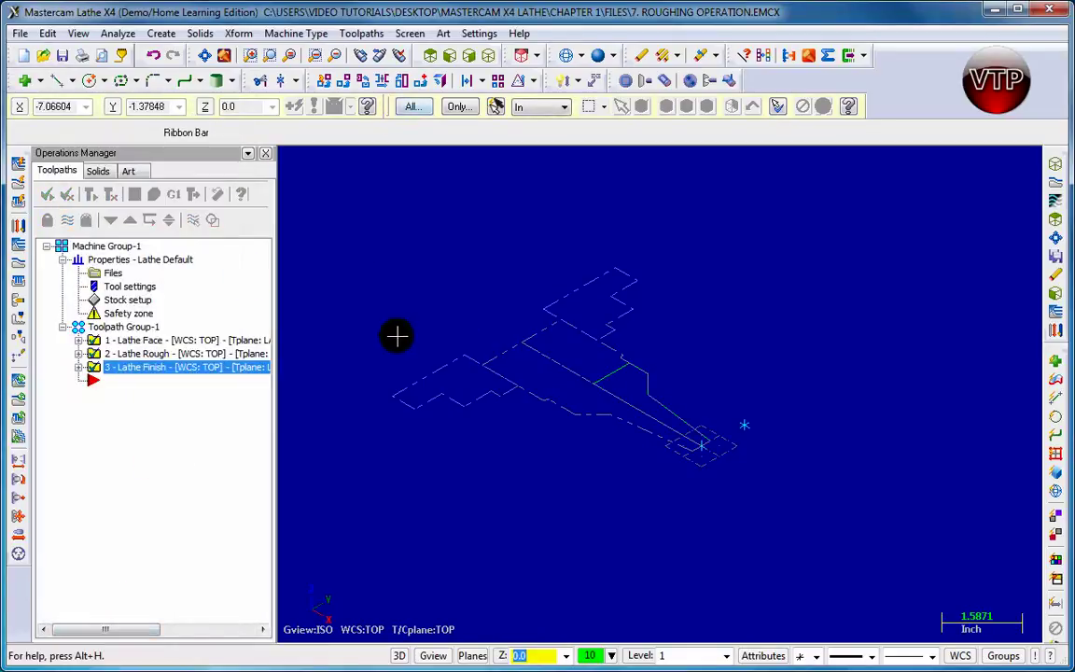